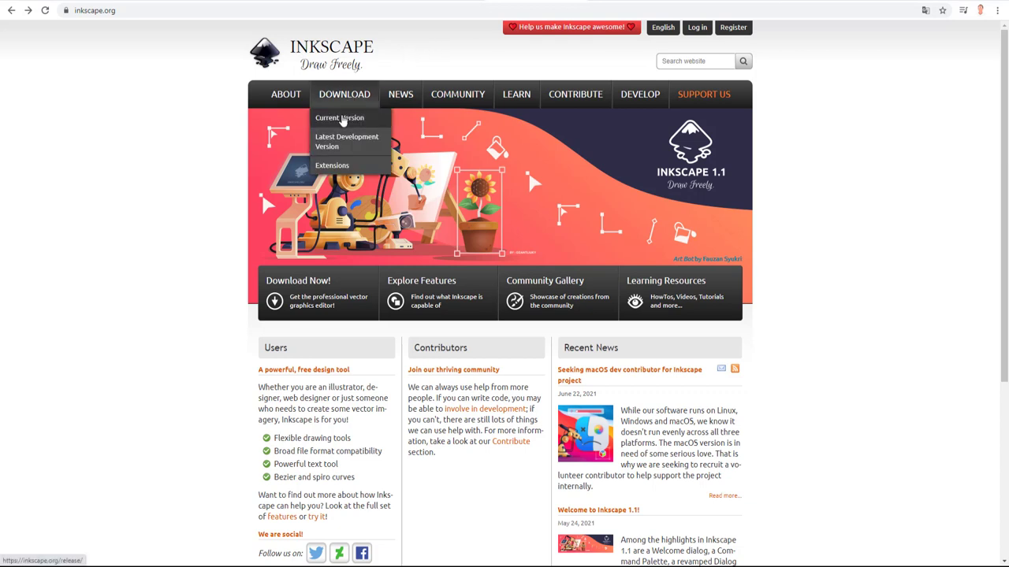
Open the Inkscape 1.1 Windows 64-bit download page via Download > Current Version.
left_click(343, 120)
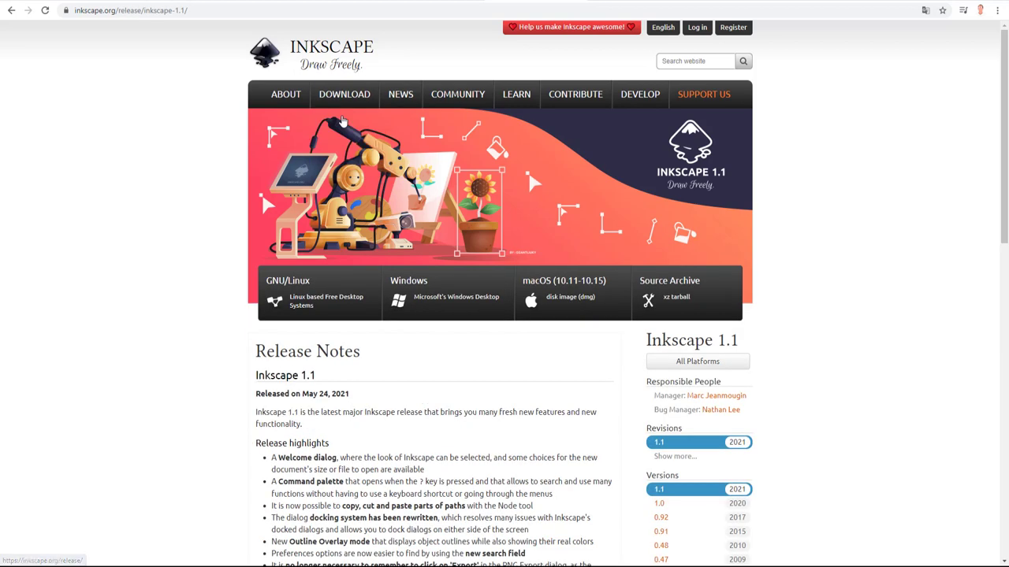
scroll(613, 225, "down", 1)
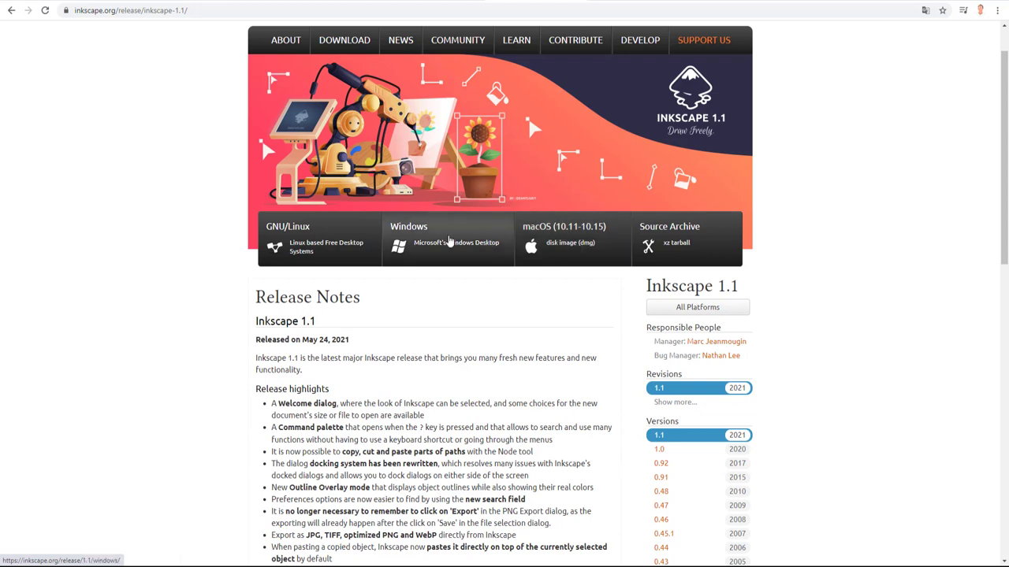
left_click(449, 241)
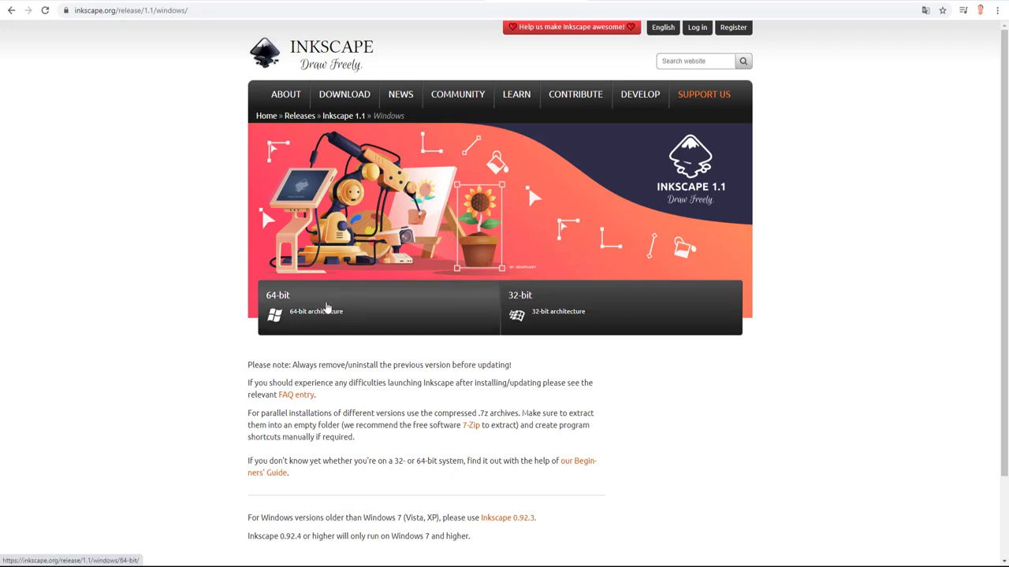
left_click(327, 308)
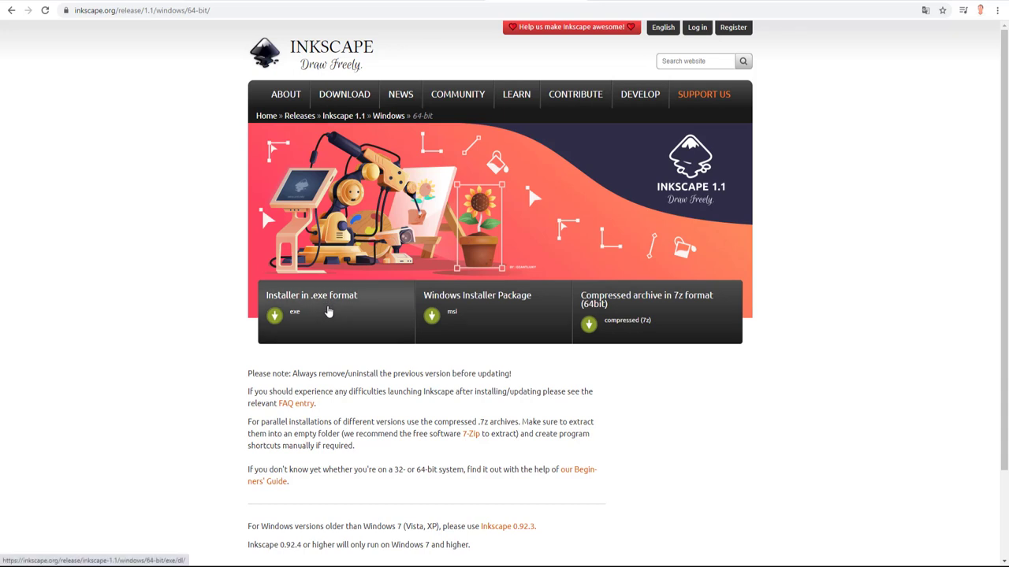
Download inkscape-1.1-x64.msi and run it from Chrome's download bar.
left_click(479, 297)
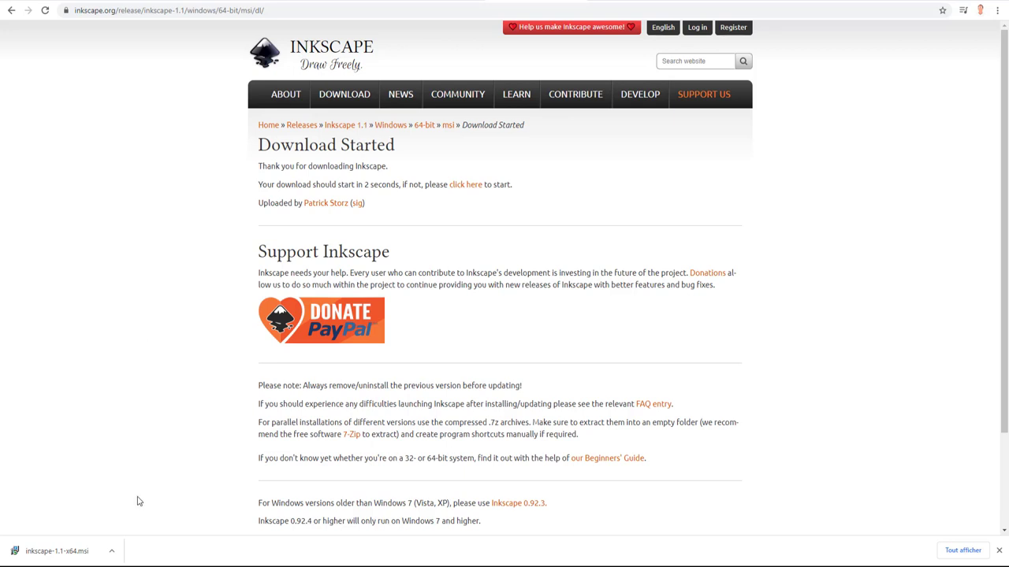
left_click(112, 551)
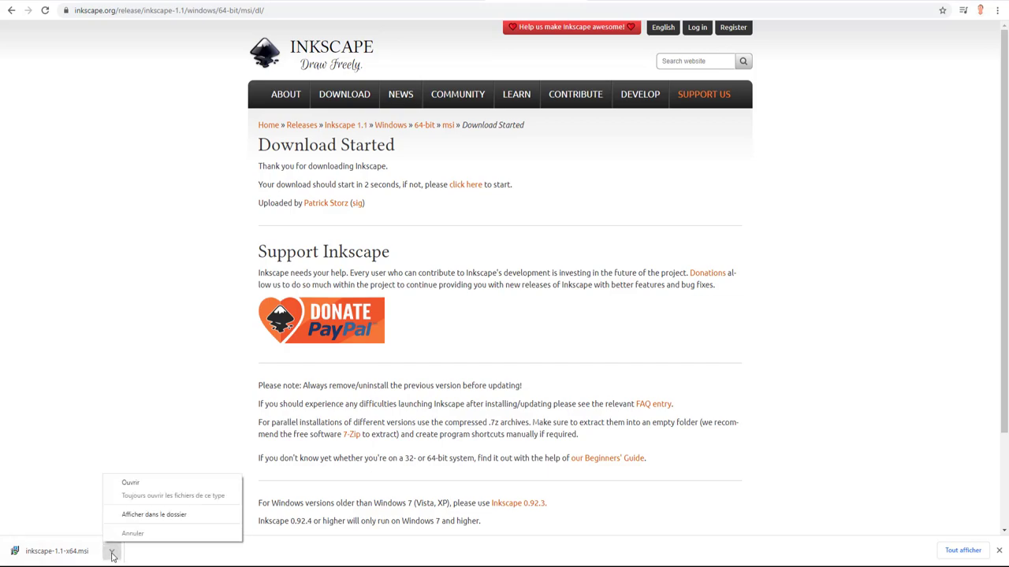
left_click(131, 484)
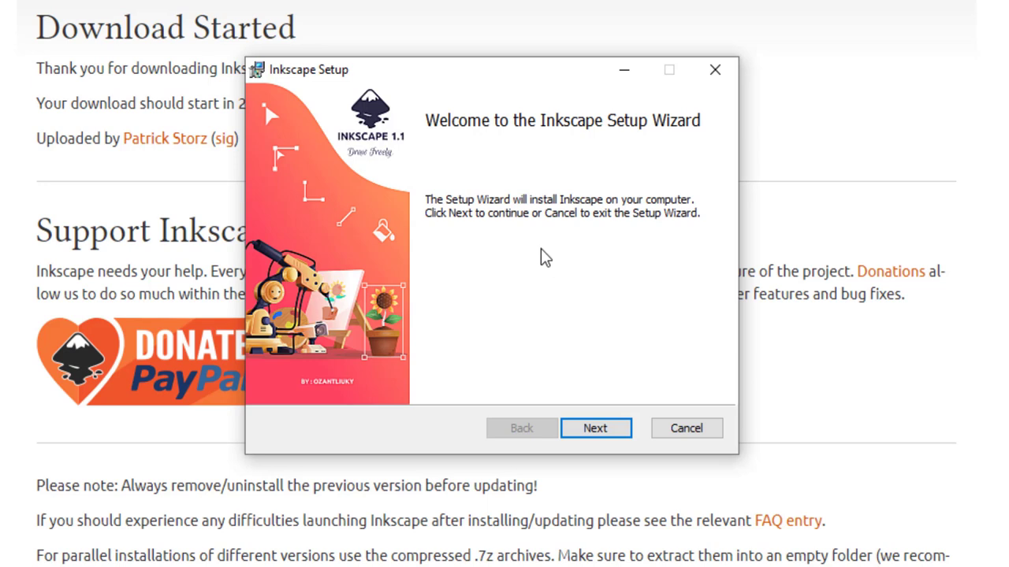
Accept the GNU GPL licence and keep default features at C:\Program Files\Inkscape\.
left_click(597, 428)
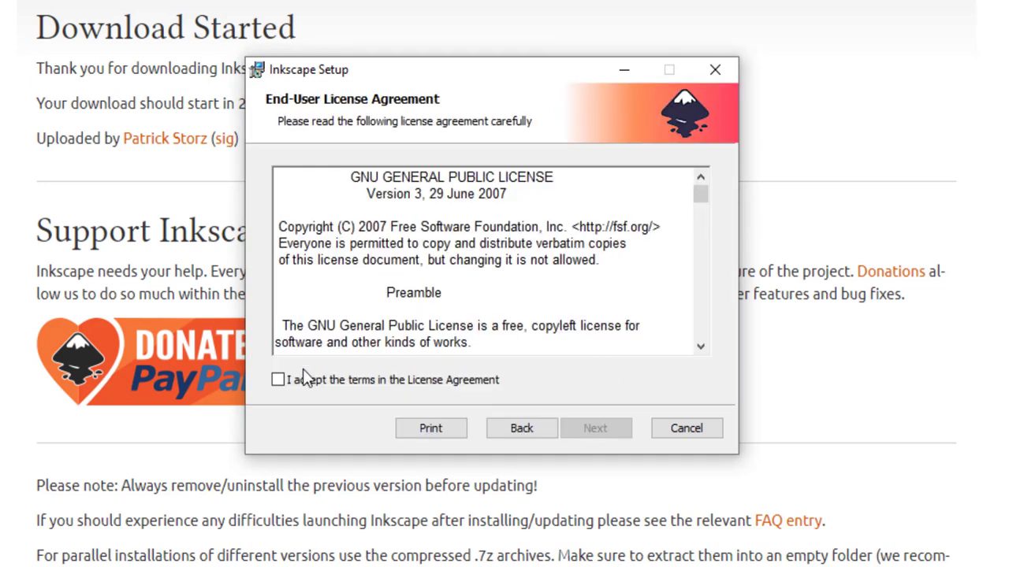
left_click(279, 381)
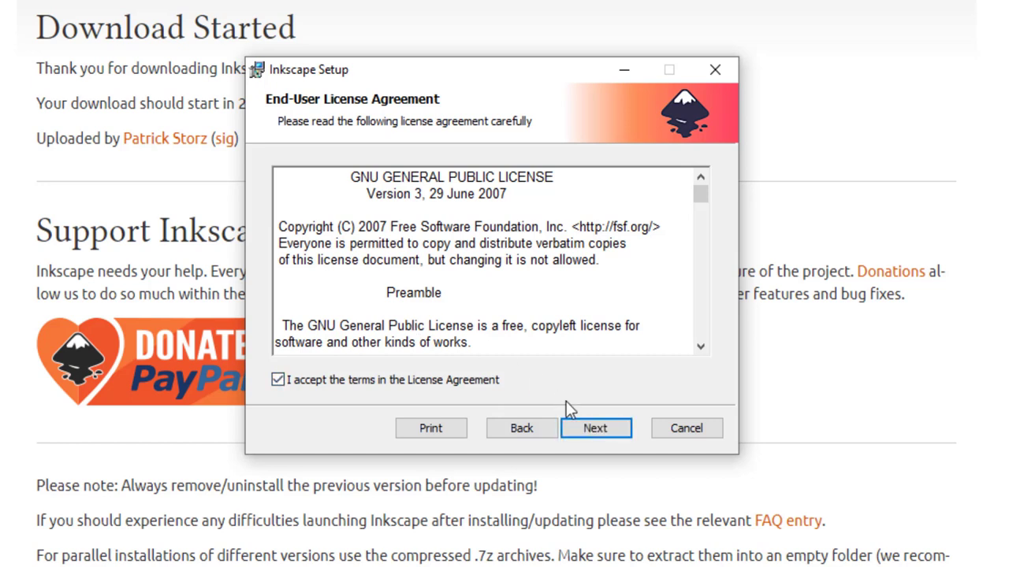
left_click(604, 428)
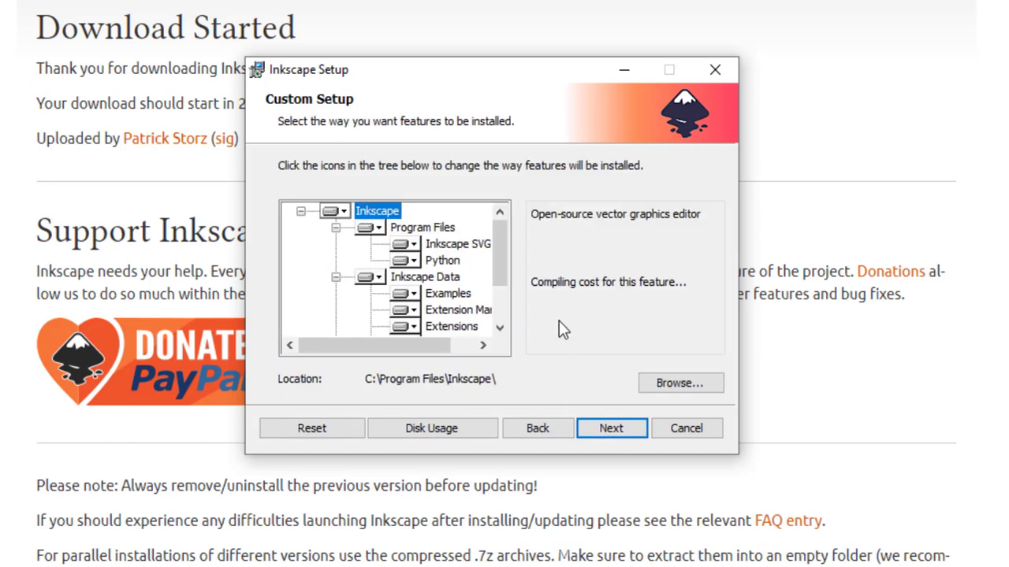
left_click(611, 423)
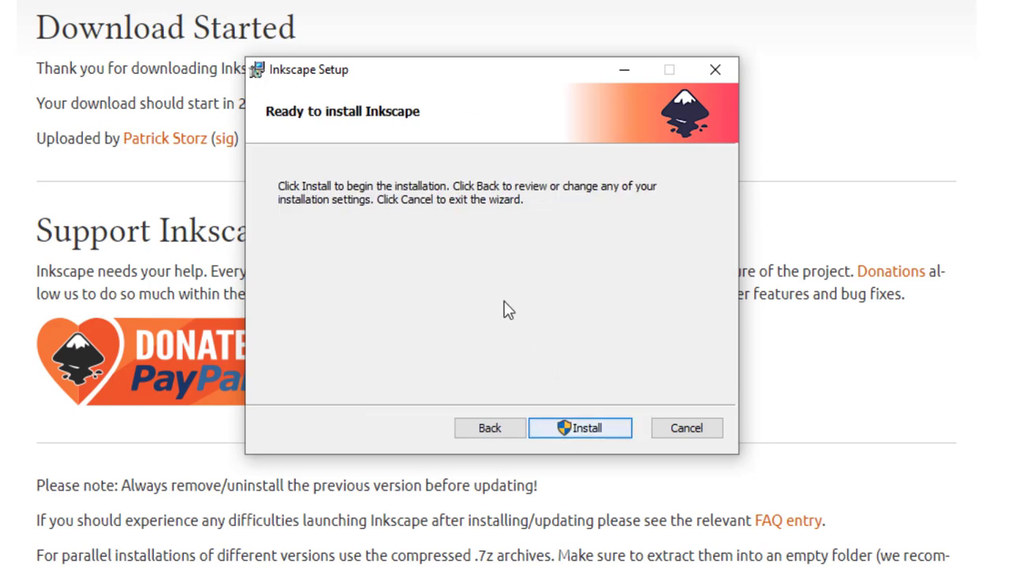
Install Inkscape 1.1 and wait until the wizard reports completion.
left_click(596, 428)
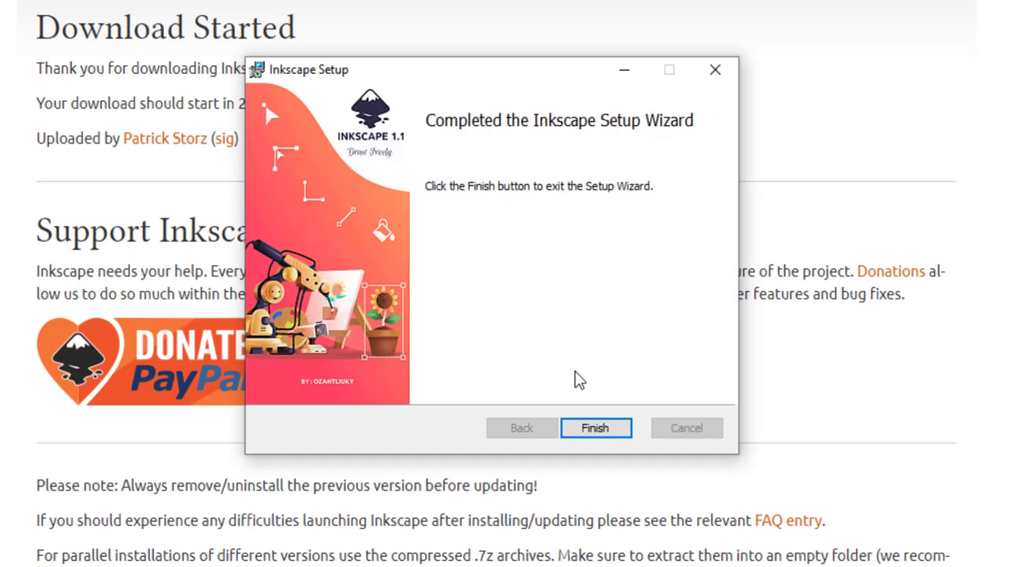
Exit the finished installer and launch Inkscape from its desktop shortcut.
left_click(605, 432)
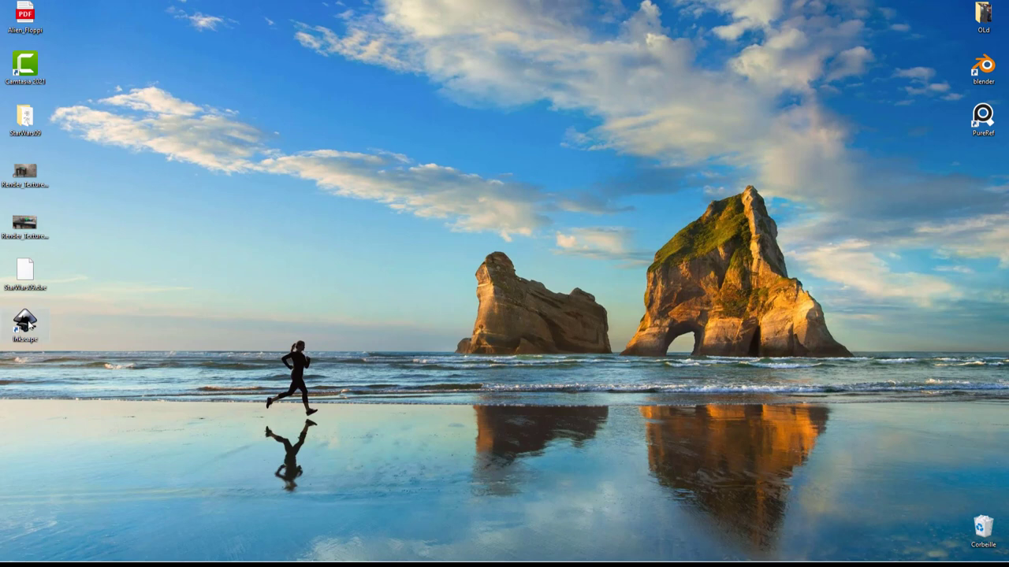
double_click(25, 323)
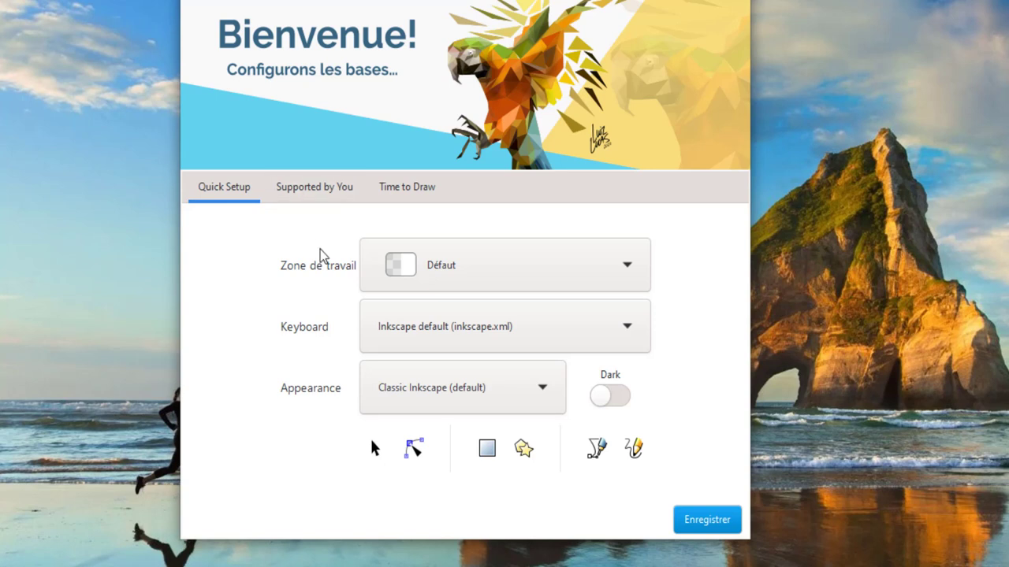
Keep the Défaut canvas style and Inkscape default keyboard shortcuts in Quick Setup.
left_click(634, 269)
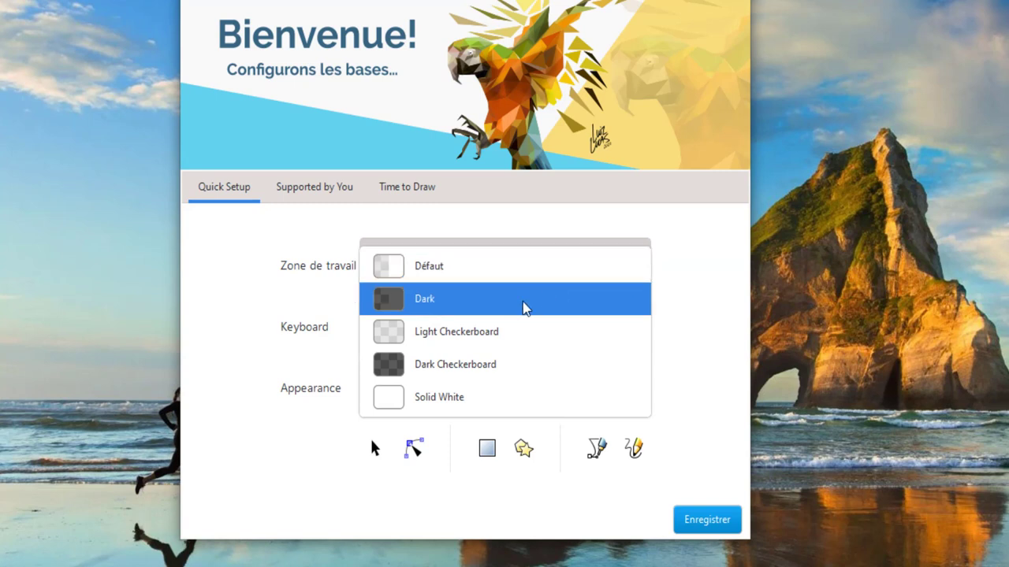
left_click(671, 265)
left_click(438, 338)
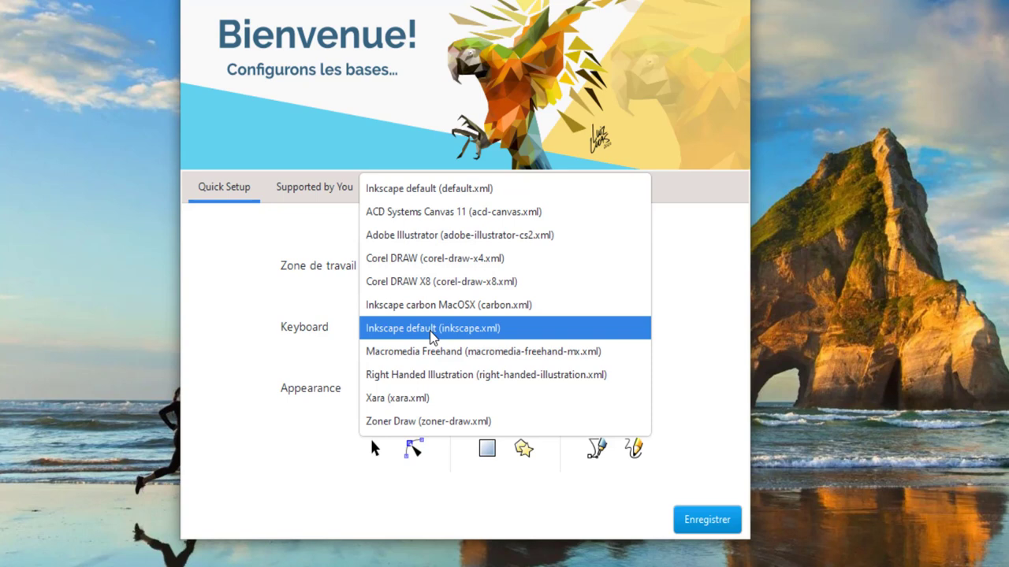
left_click(669, 315)
Preview the Colorful and Compacted (Small Screens) appearance options.
left_click(542, 389)
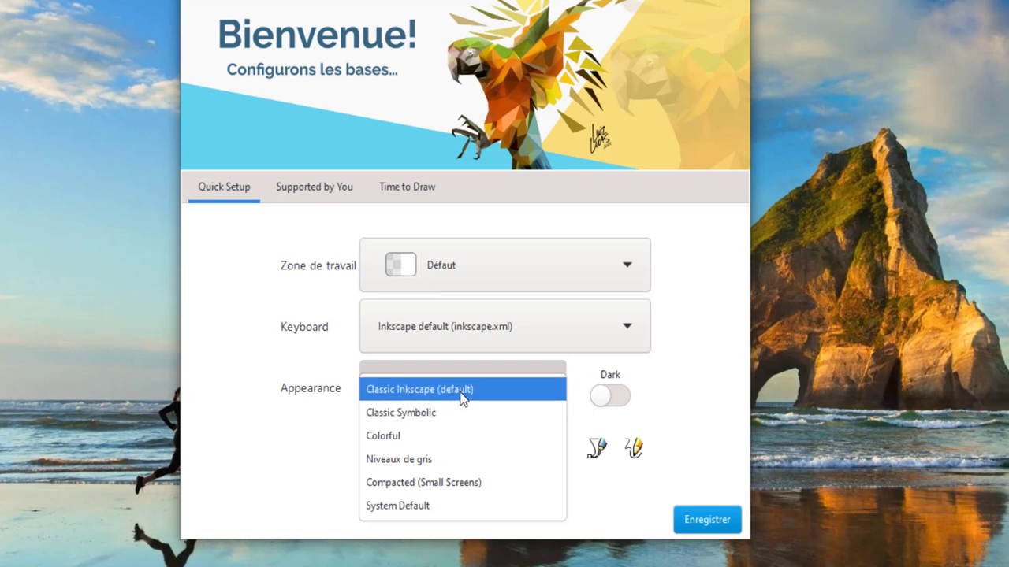
left_click(390, 436)
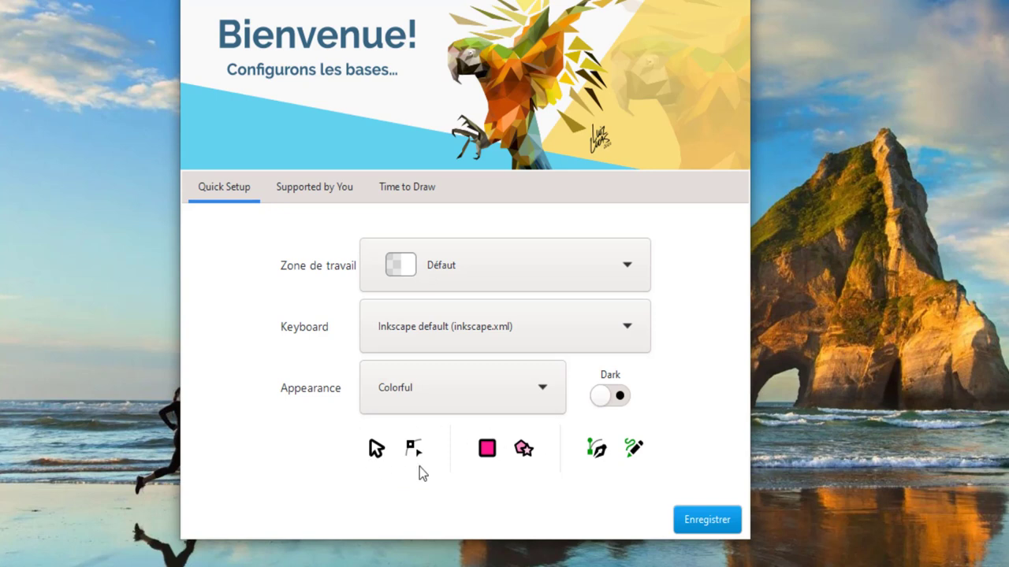
left_click(545, 388)
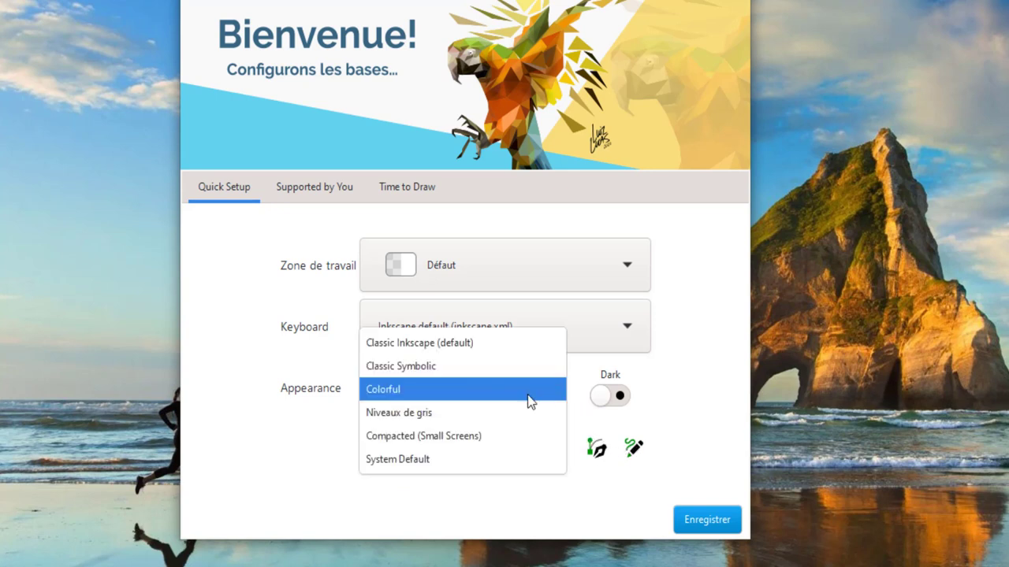
left_click(425, 443)
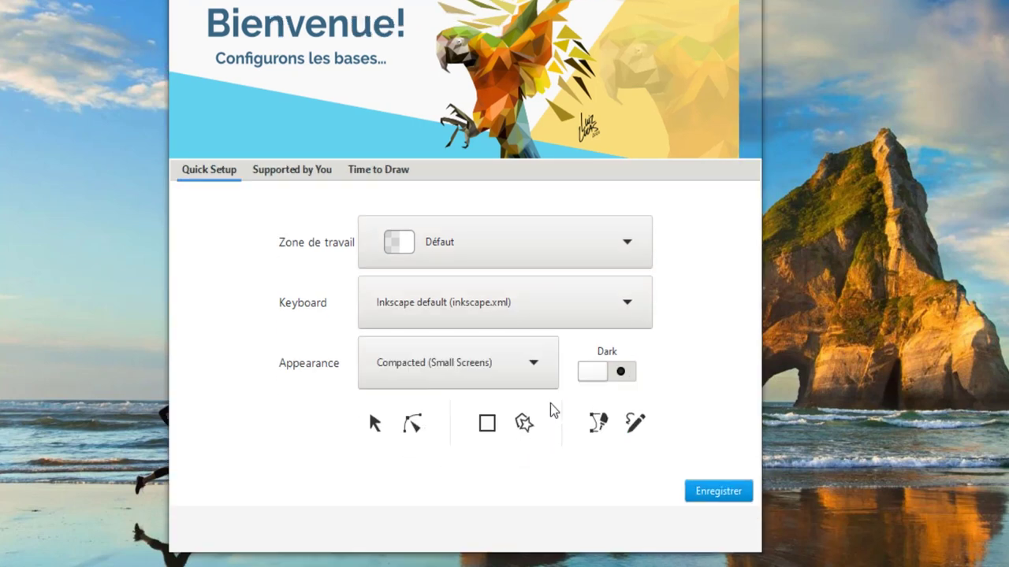
Try Classic Symbolic, then set Classic Inkscape (default) appearance and toggle Dark on and off.
left_click(531, 364)
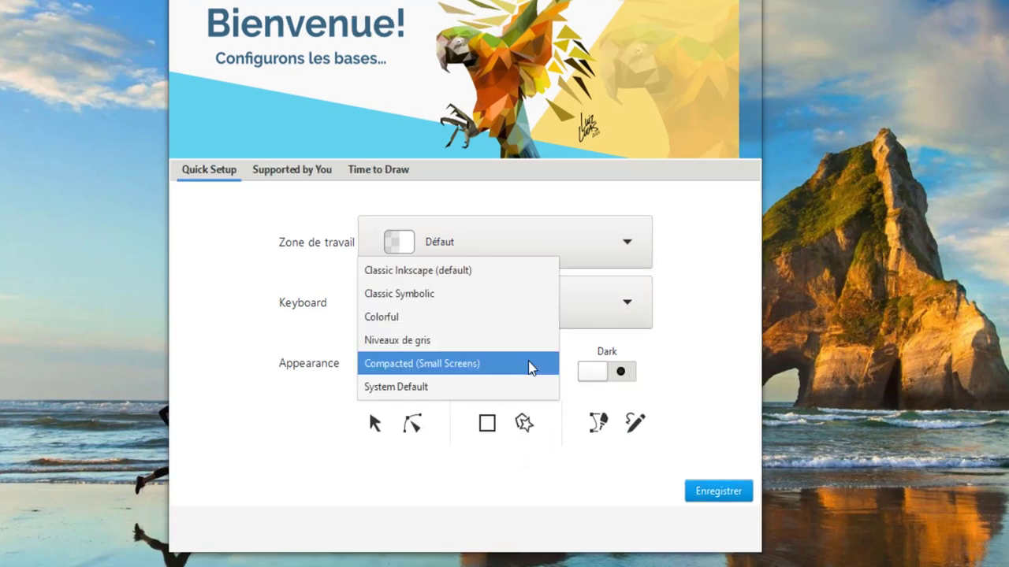
left_click(425, 295)
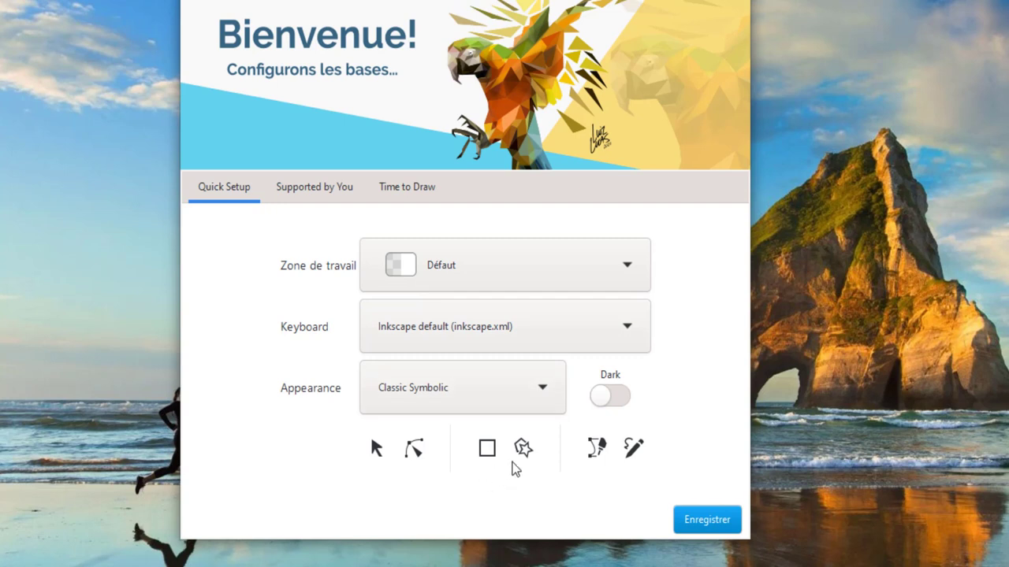
left_click(541, 394)
left_click(488, 367)
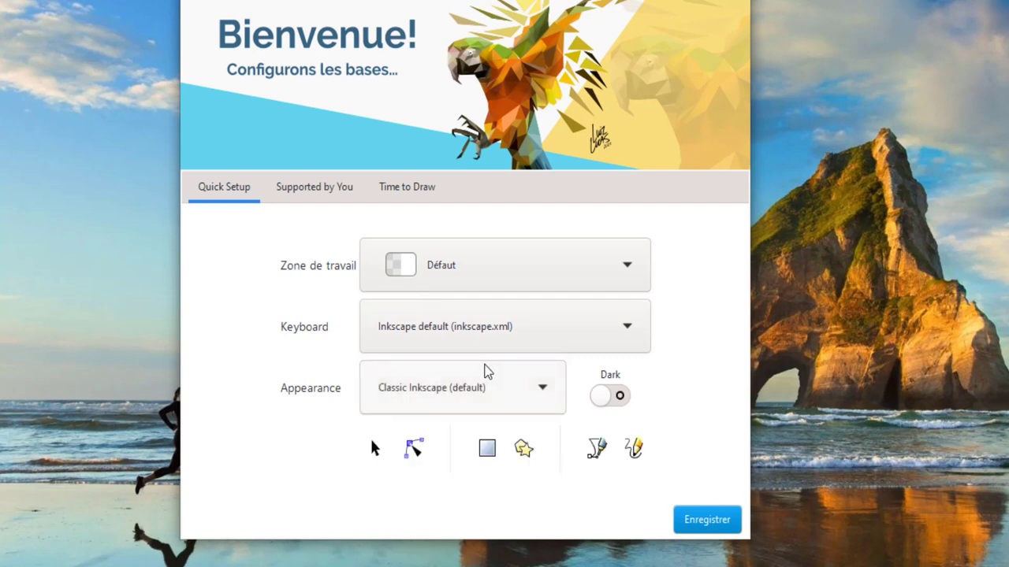
left_click(622, 398)
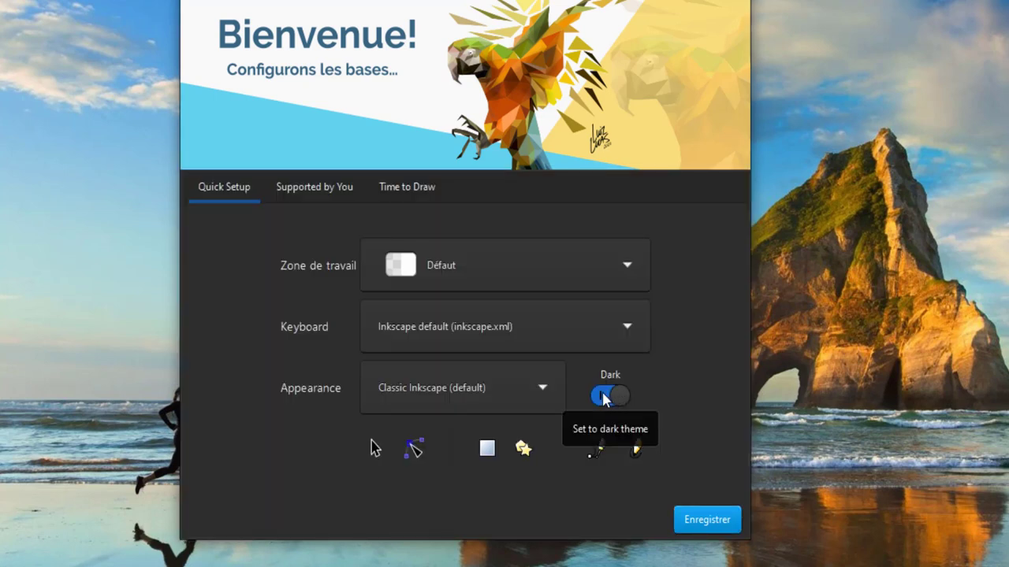
left_click(603, 398)
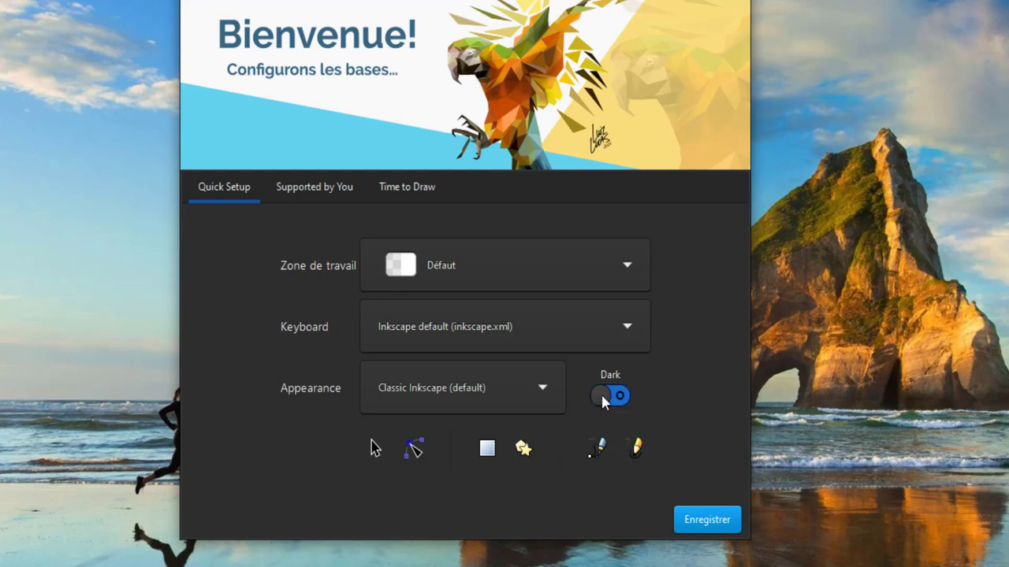
Read the Supported by You page, then advance to the Time to Draw page.
left_click(325, 191)
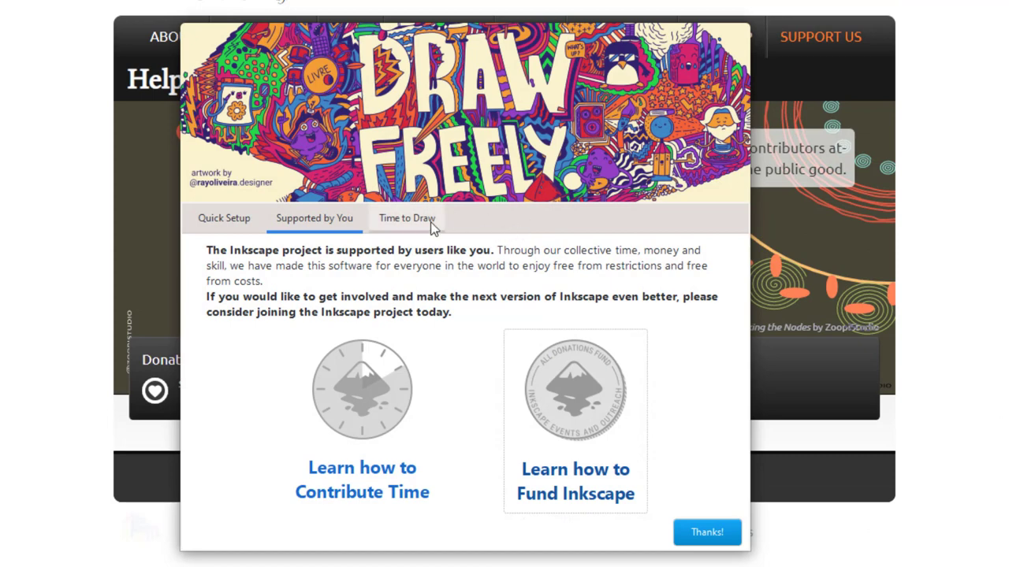
left_click(431, 222)
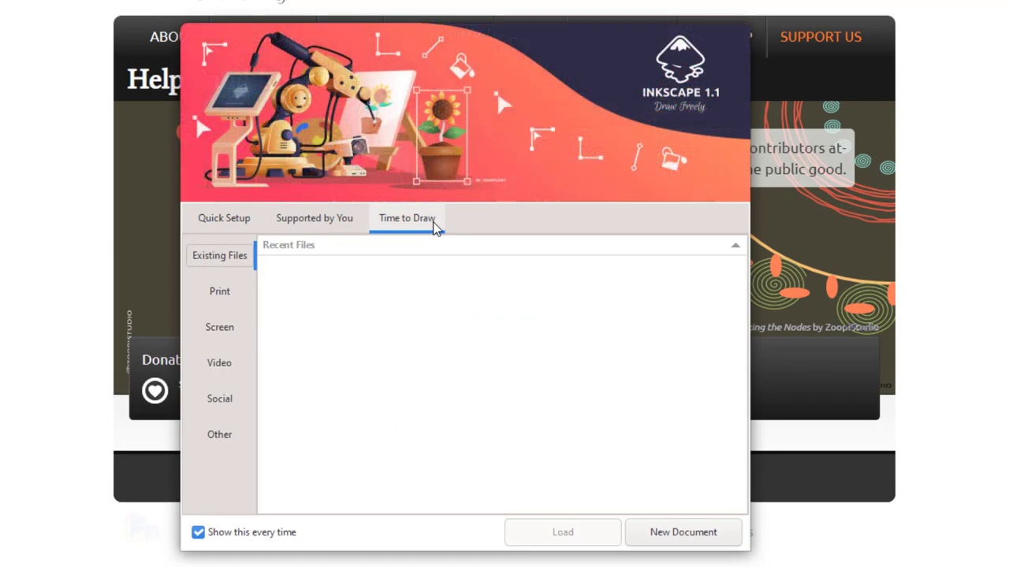
Browse the Print templates: A4, A4 (Landscape) and US Letter.
left_click(221, 296)
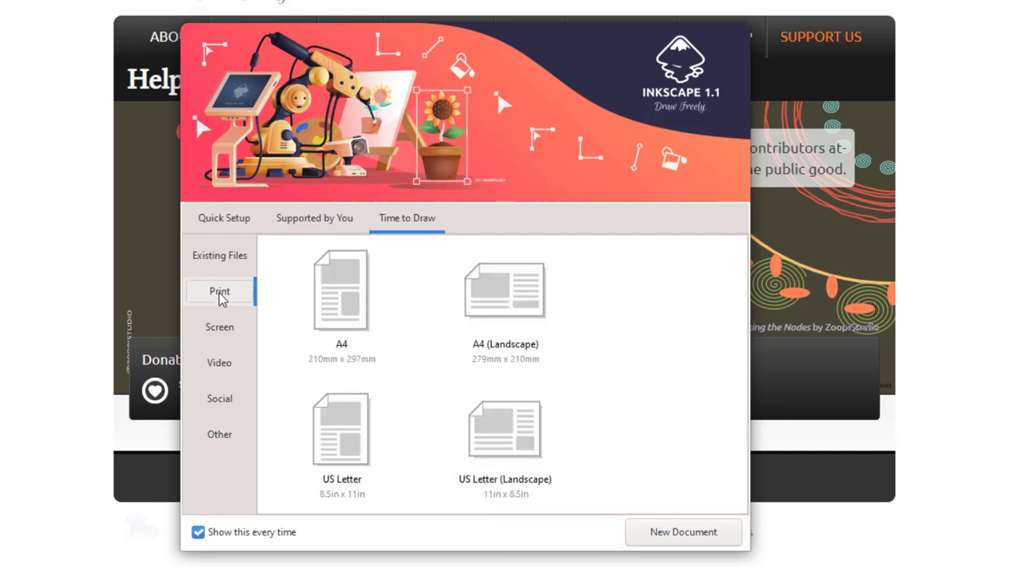
left_click(327, 293)
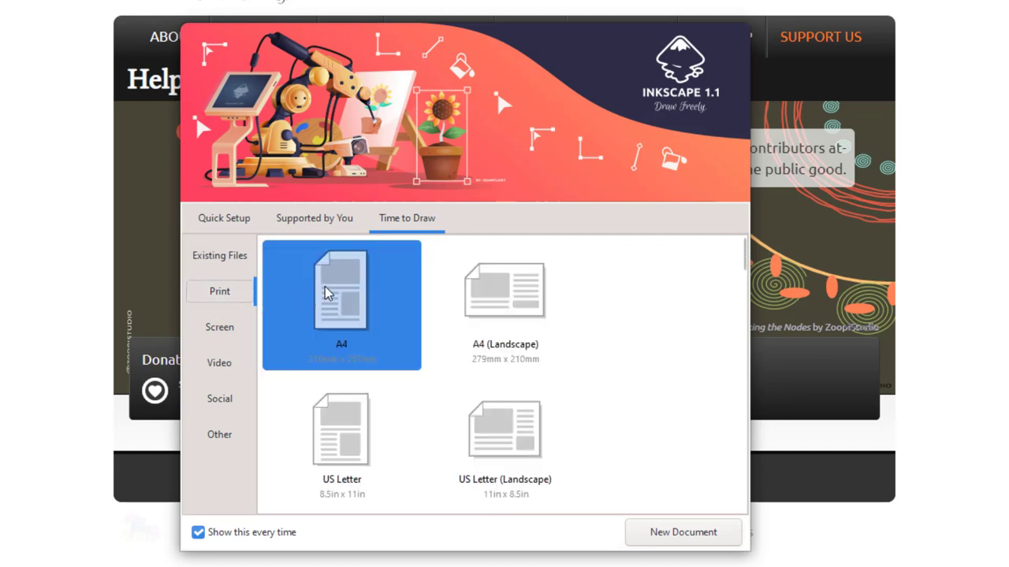
left_click(465, 291)
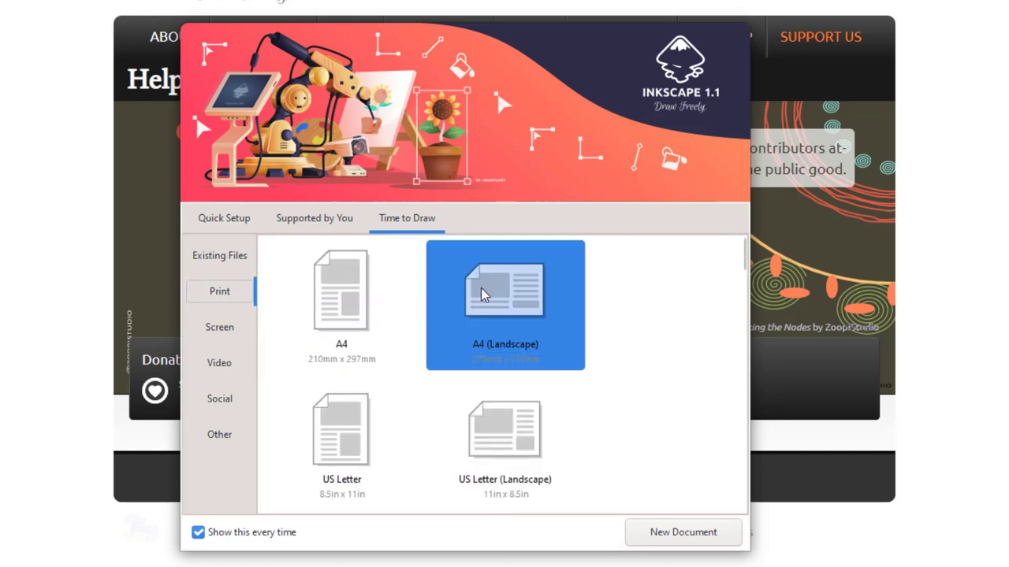
left_click(374, 294)
left_click(364, 424)
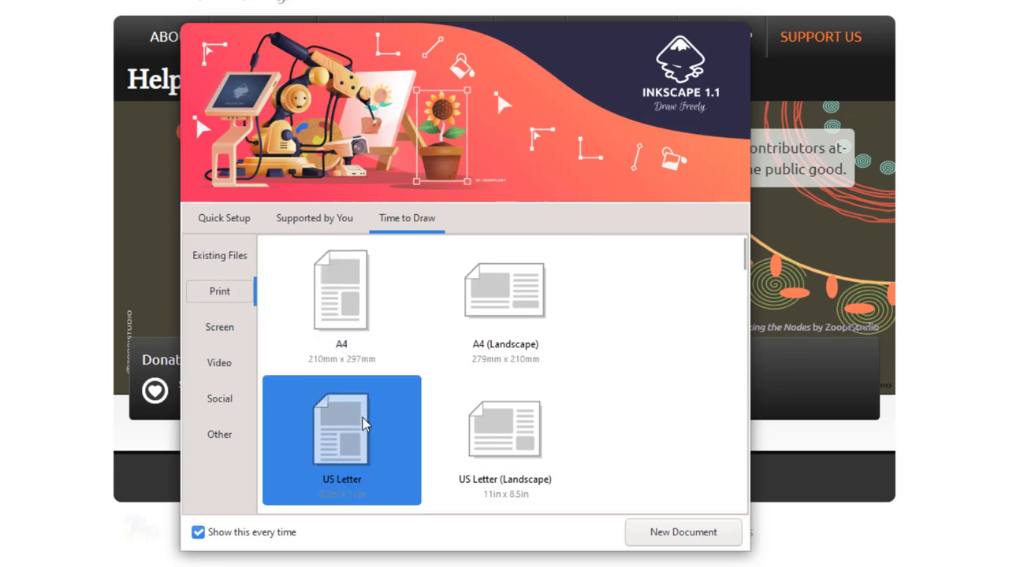
Browse the Screen templates, including Desktop 2K, Desktop 4K and Mobile-smallest.
left_click(228, 329)
left_click(295, 320)
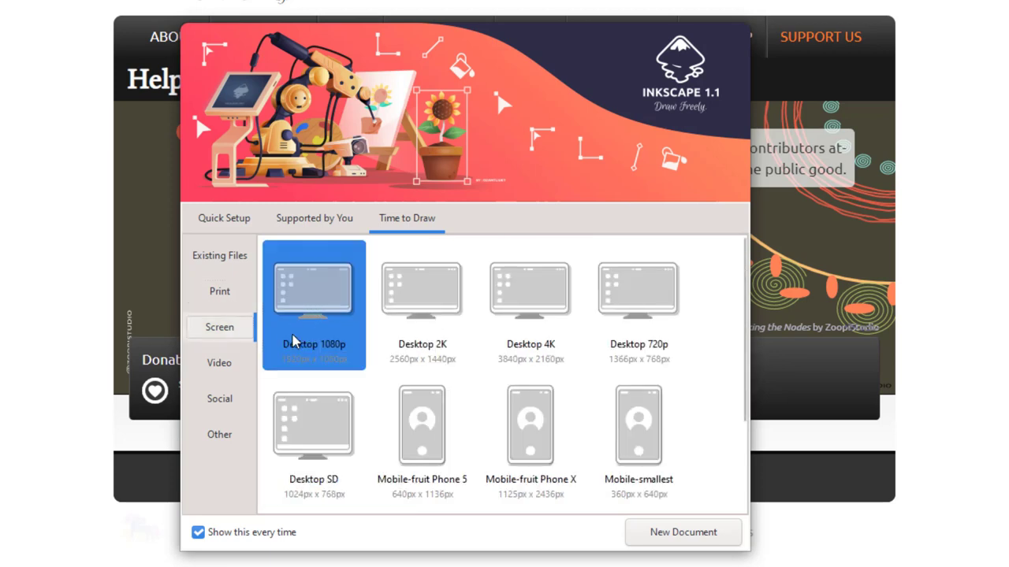
left_click(448, 337)
left_click(332, 296)
left_click(386, 294)
left_click(530, 307)
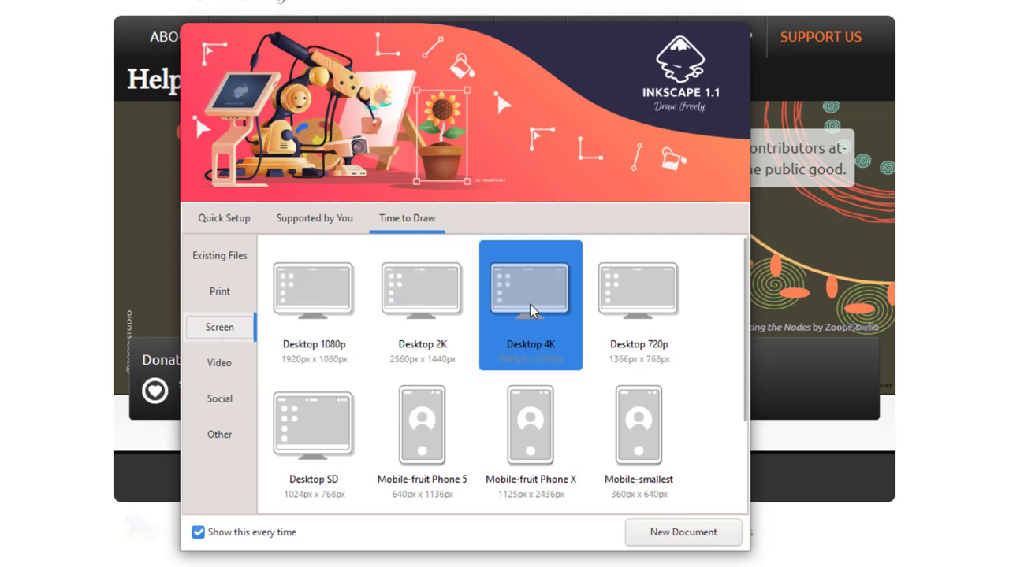
left_click(434, 434)
left_click(536, 429)
left_click(597, 426)
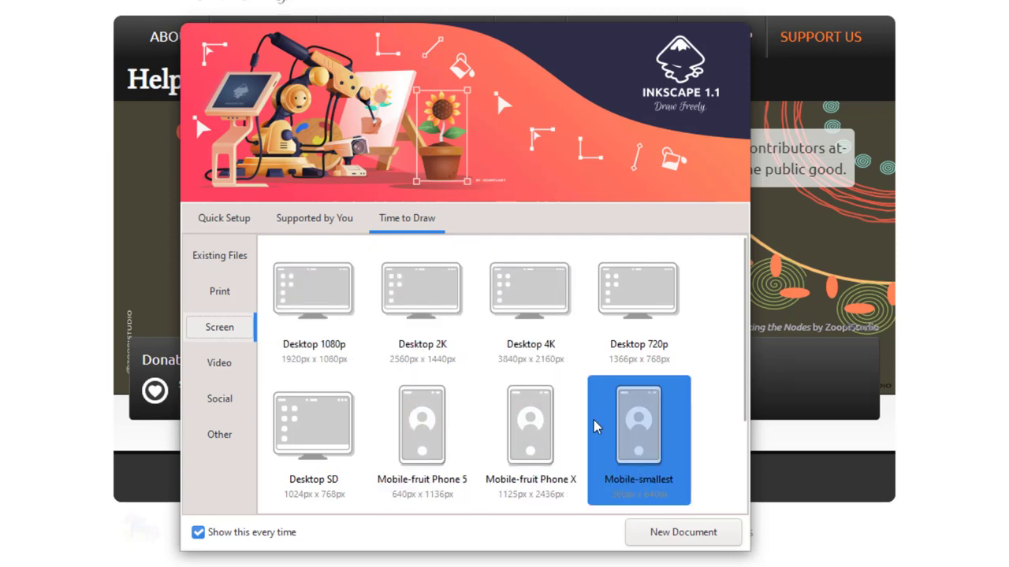
scroll(596, 425, "down", 1)
scroll(596, 426, "down", 1)
Browse the Video and Social templates, selecting a Facebook image size.
left_click(316, 347)
left_click(219, 362)
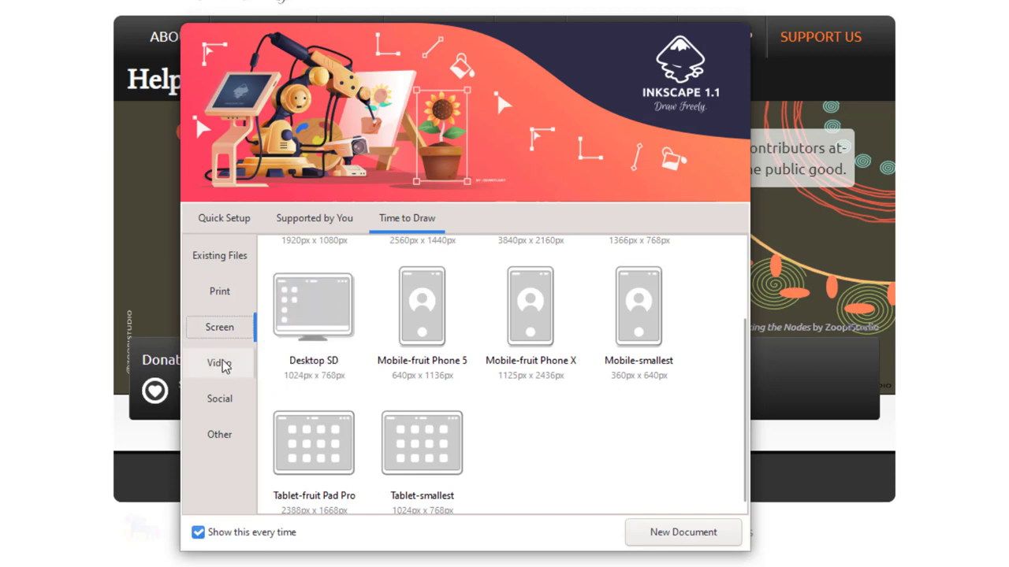
left_click(354, 339)
left_click(236, 398)
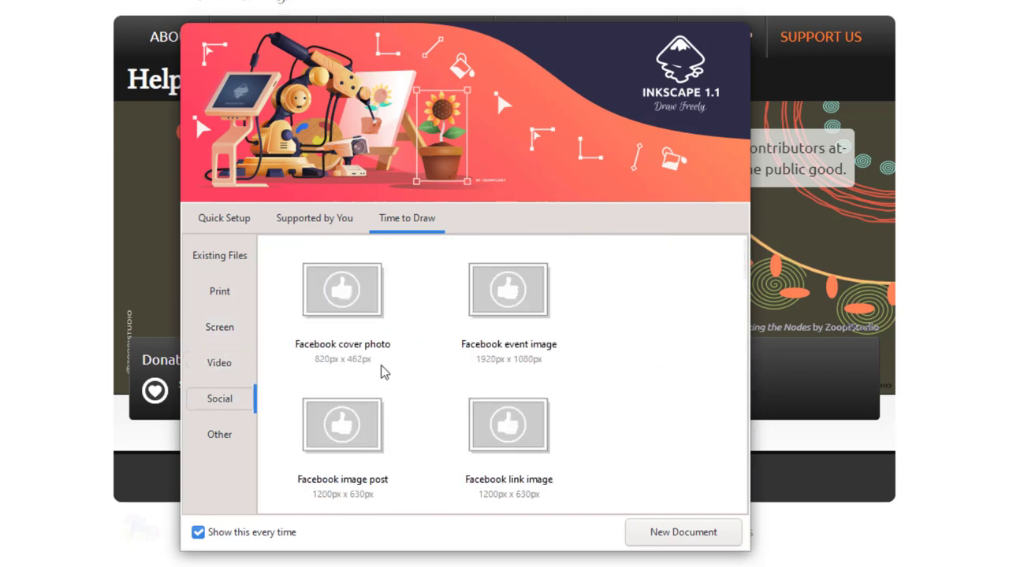
scroll(433, 352, "down", 1)
scroll(434, 352, "down", 2)
scroll(433, 352, "up", 3)
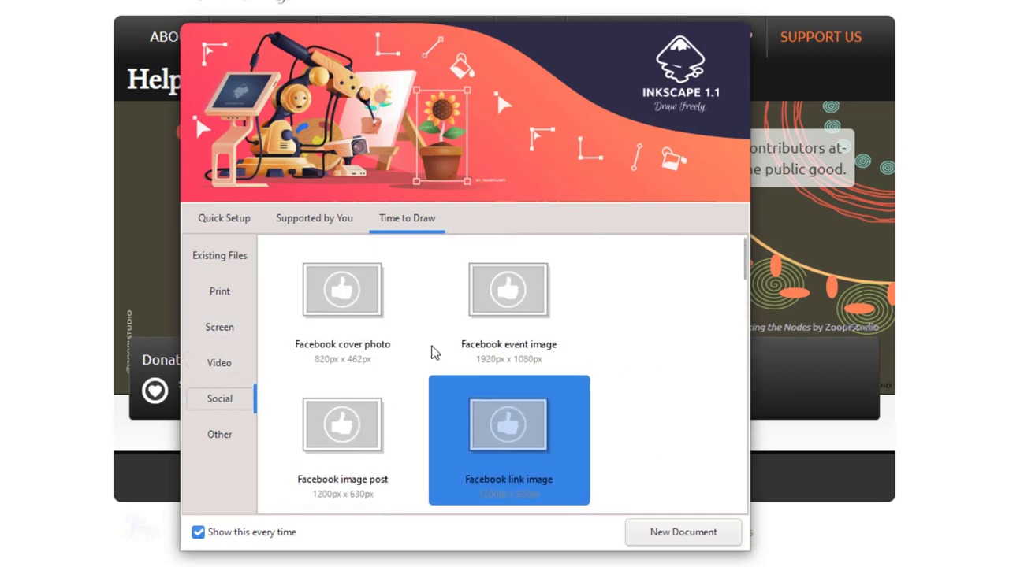
left_click(422, 353)
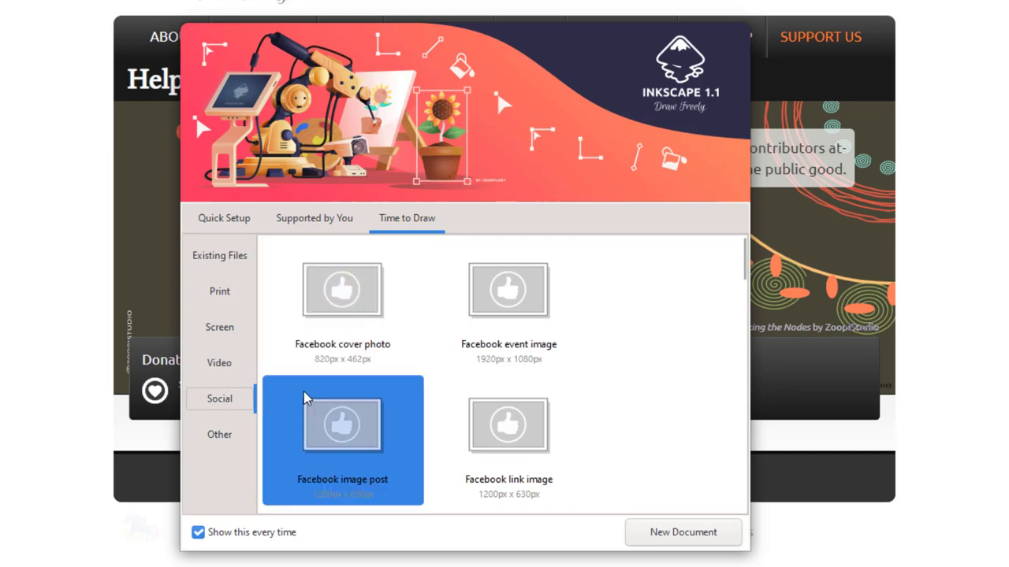
Check the Other templates, then create a new document from the Print A4 template.
left_click(221, 435)
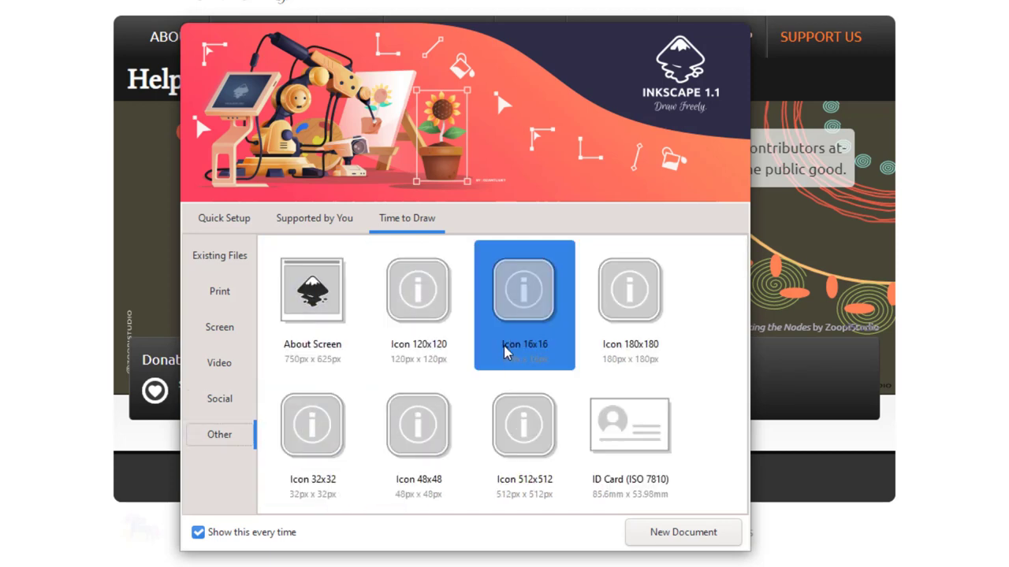
left_click(220, 255)
left_click(219, 291)
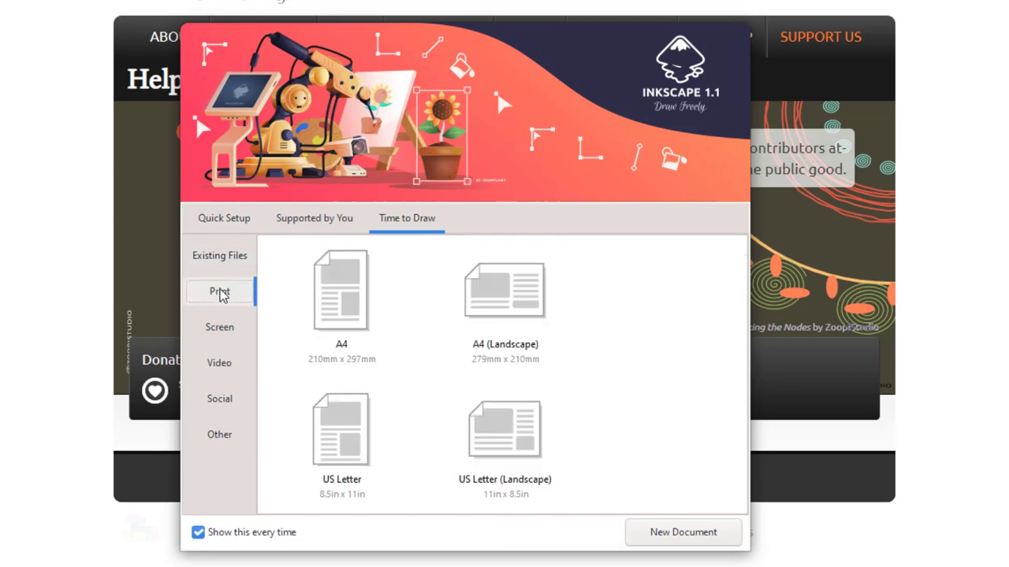
double_click(324, 299)
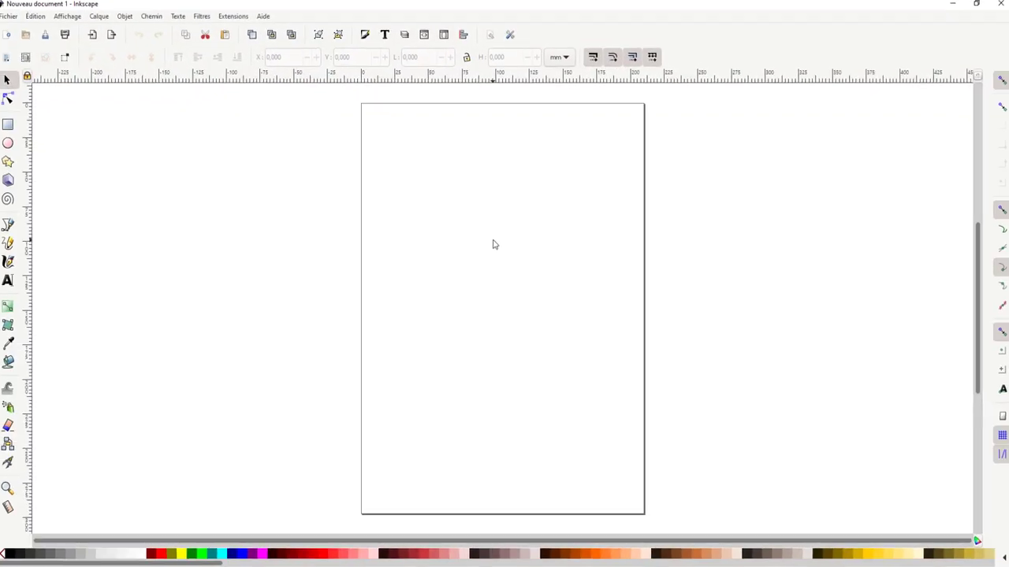